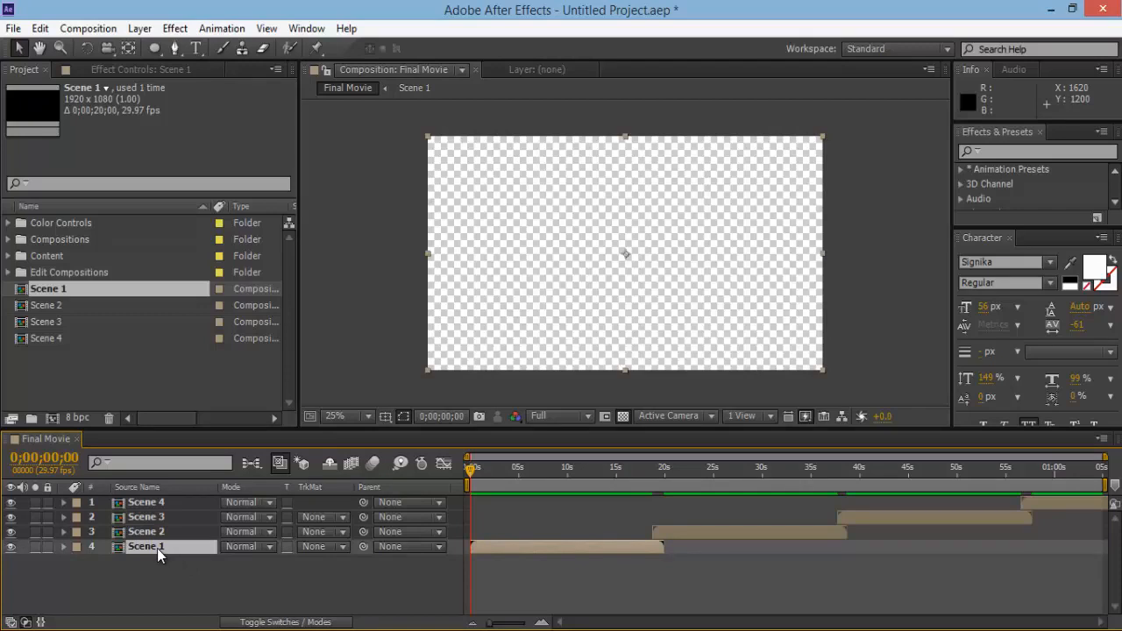
- Open the Scene 1 composition from Final Movie and create a rectangle shape layer that fills the whole frame
double_click(156, 550)
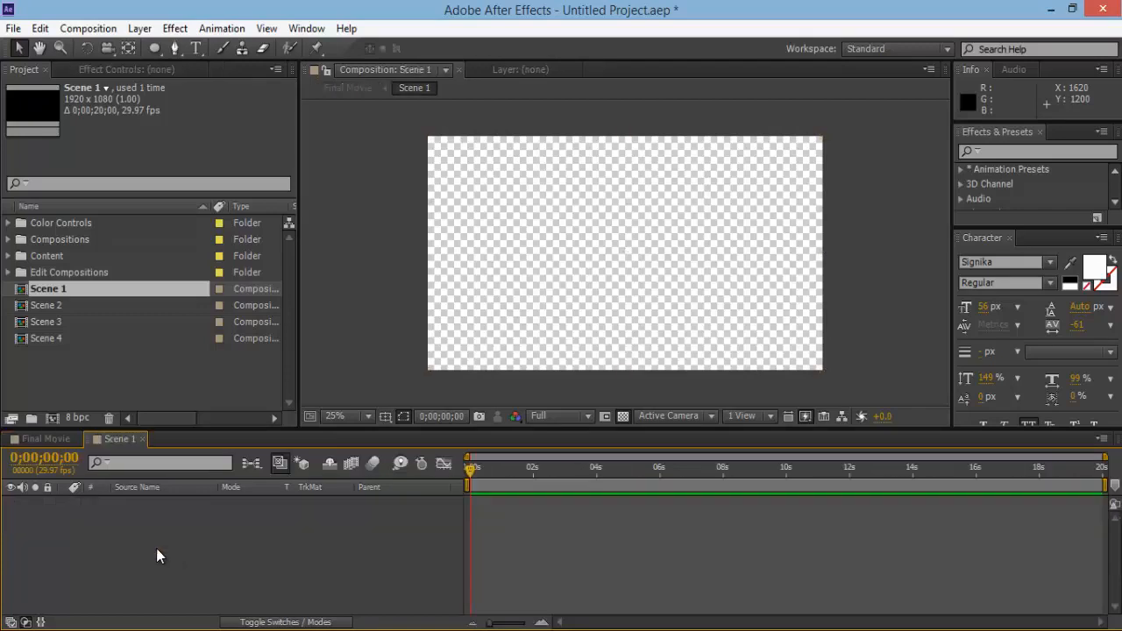
left_click(155, 49)
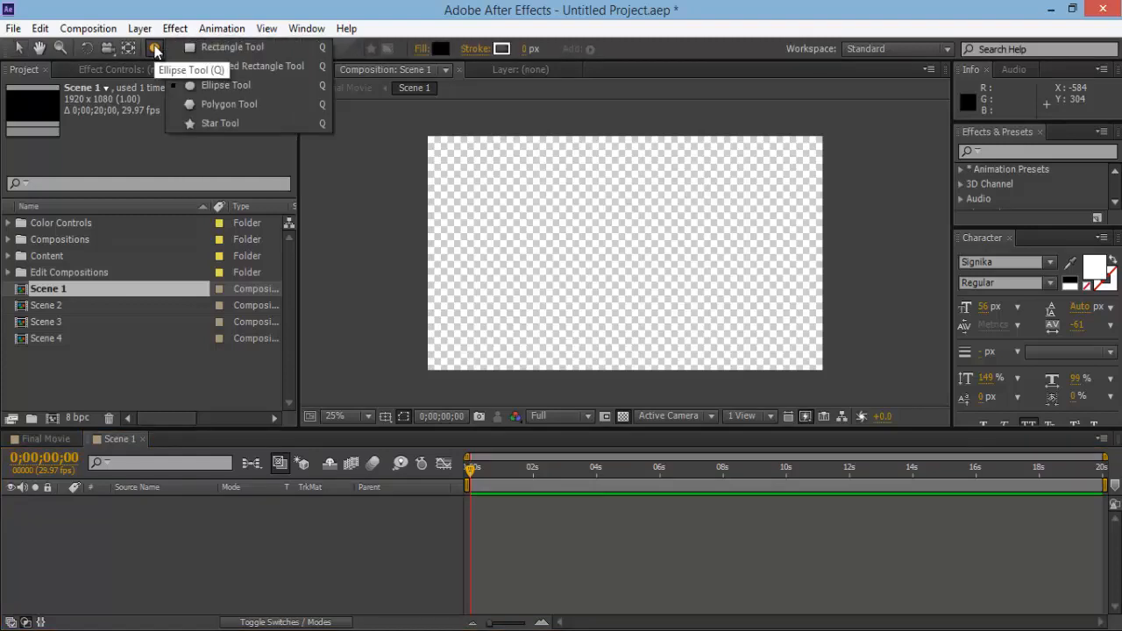
left_click(224, 48)
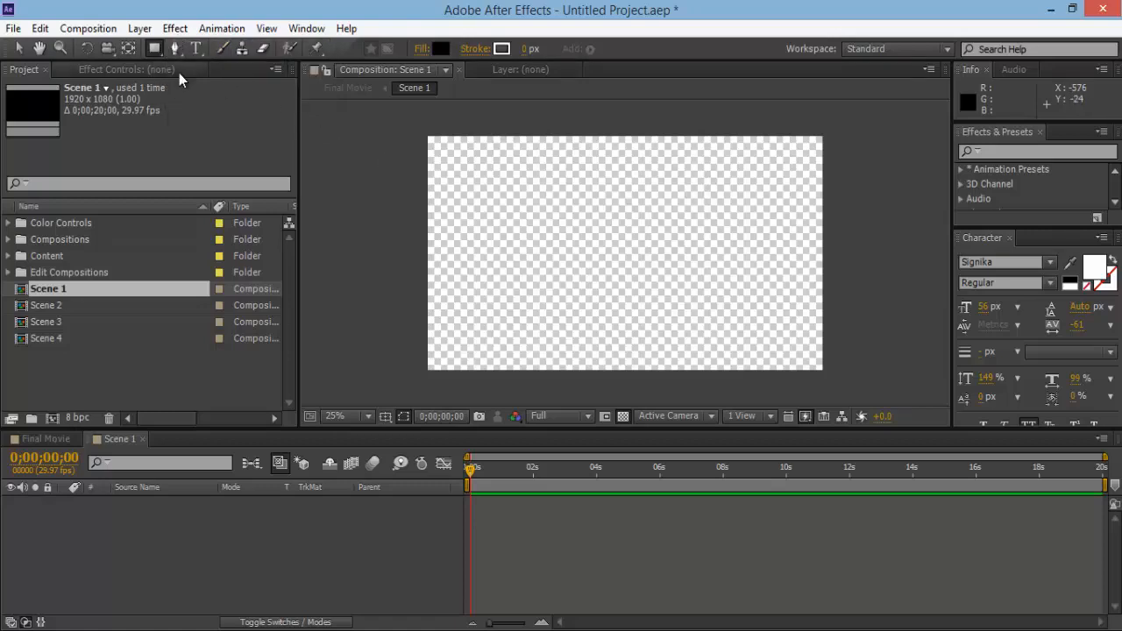
double_click(154, 49)
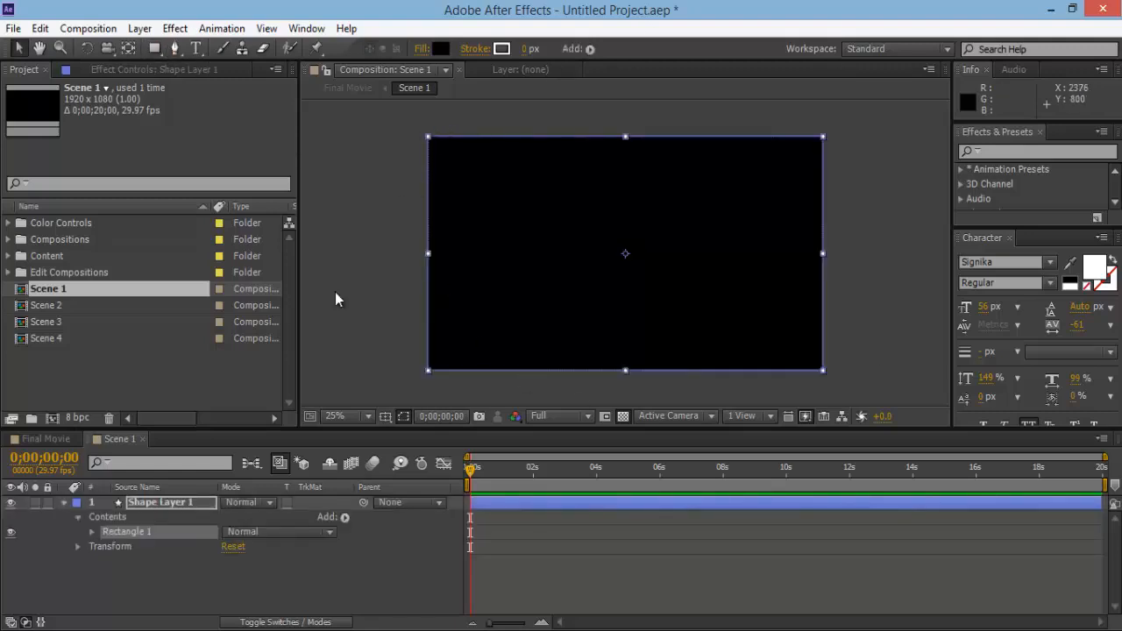
- Collapse the new shape layer's properties and rename the layer to BG
left_click(64, 504)
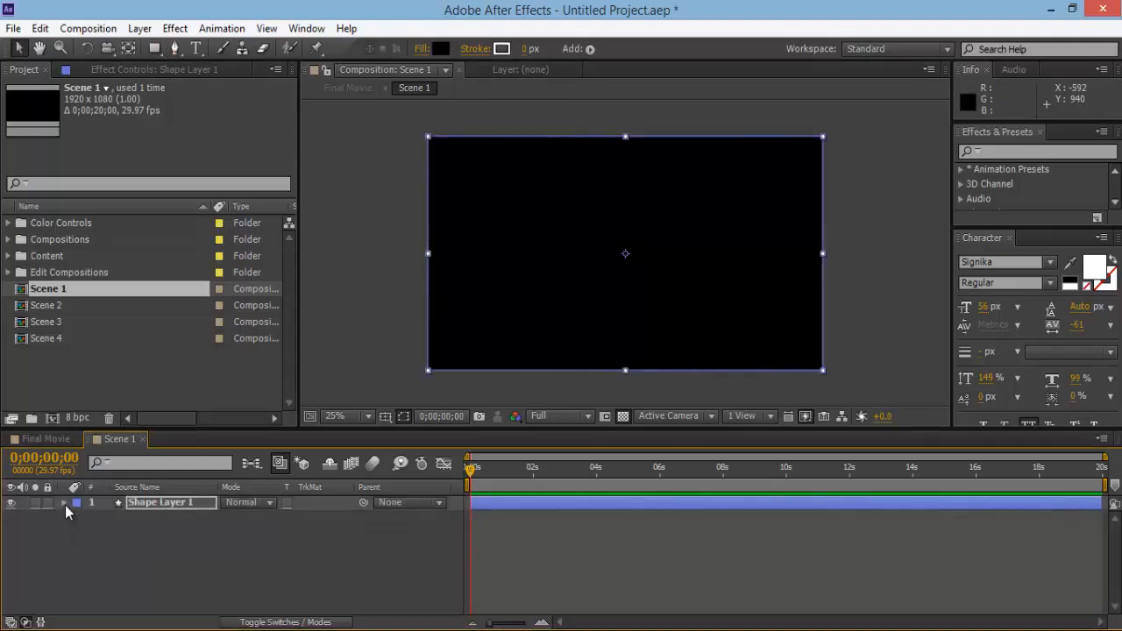
left_click(175, 505)
key("Return")
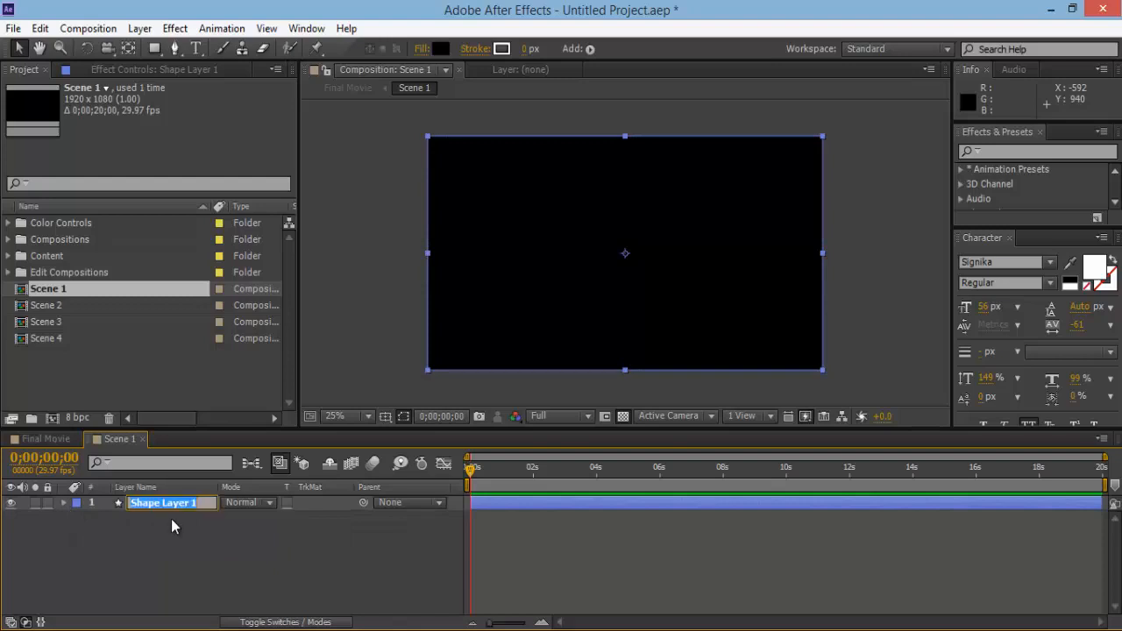
type("BG")
key("Return")
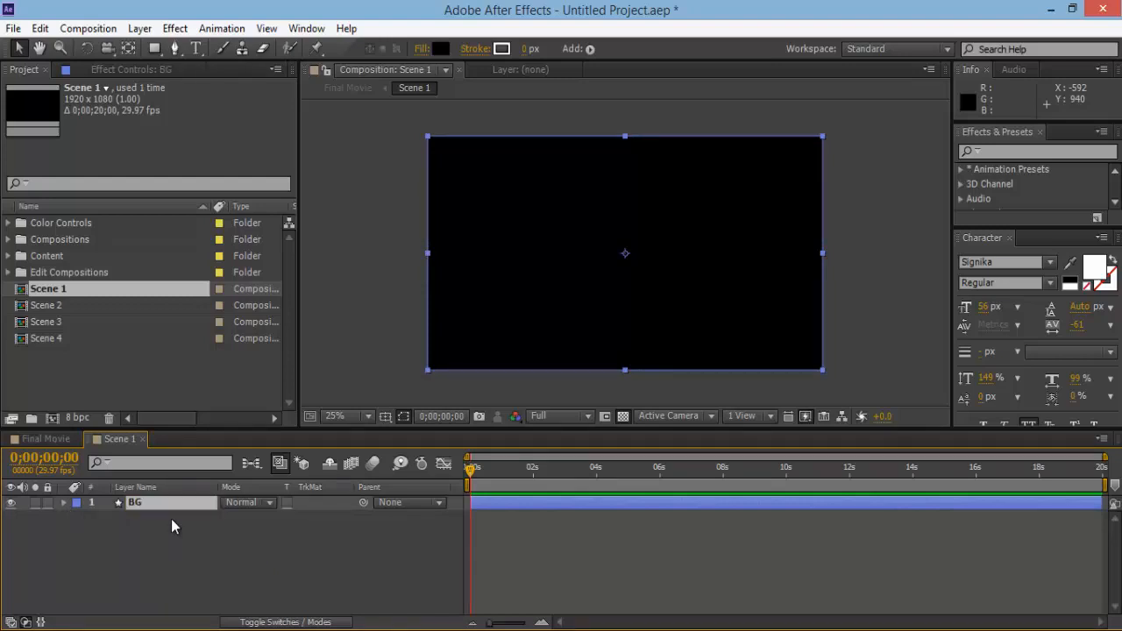
- Change the BG layer's fill colour to the red E43747
left_click(442, 48)
left_click_drag(222, 119, 183, 61)
left_click_drag(257, 252, 256, 35)
left_click_drag(184, 62, 182, 75)
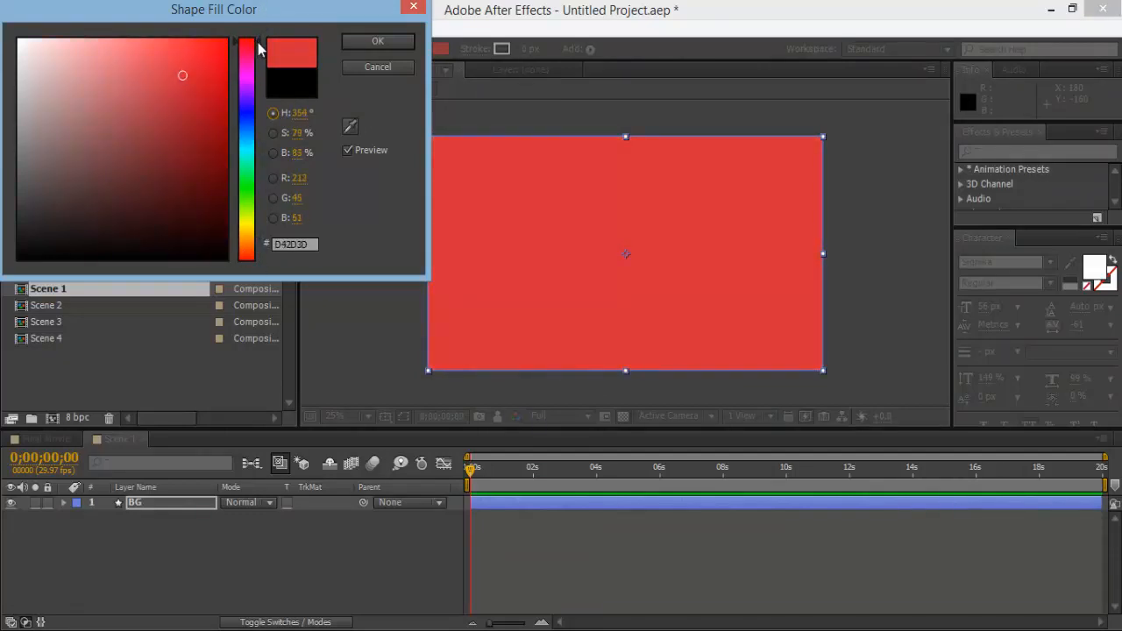
mouse_move(194, 63)
left_mouse_down()
mouse_move(185, 59)
mouse_move(185, 71)
mouse_move(178, 54)
left_mouse_up()
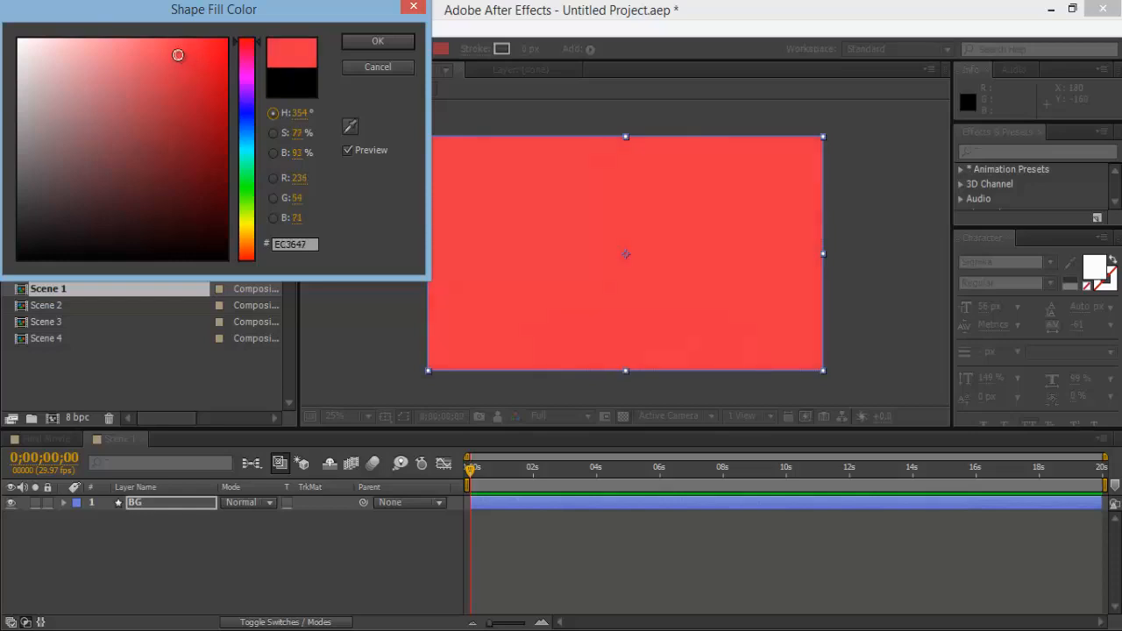
left_click(377, 42)
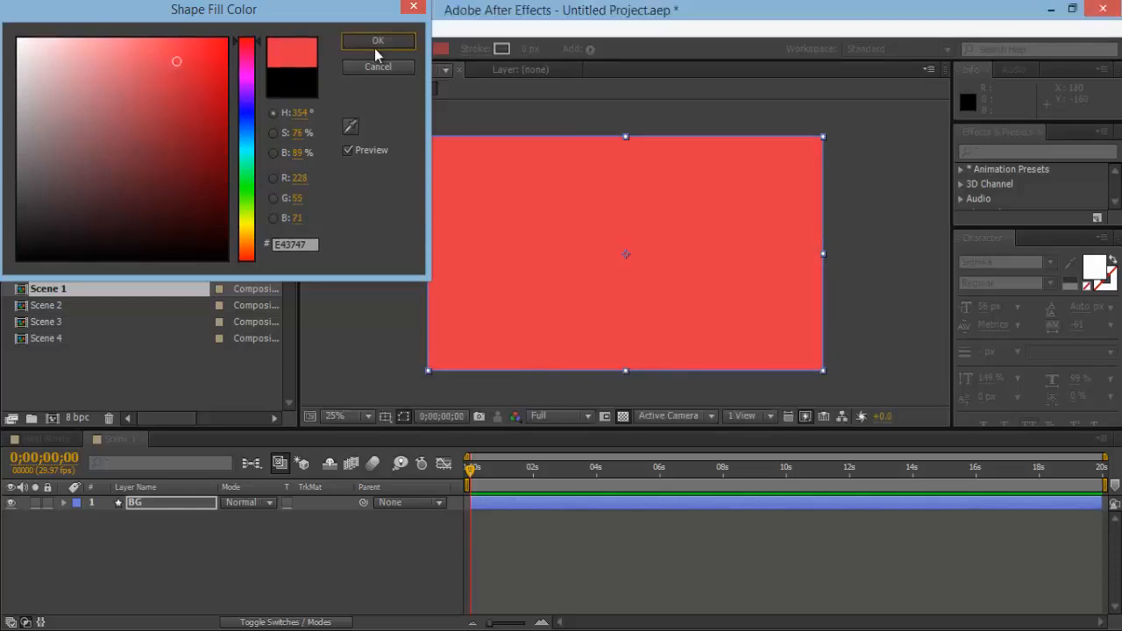
left_click(677, 513)
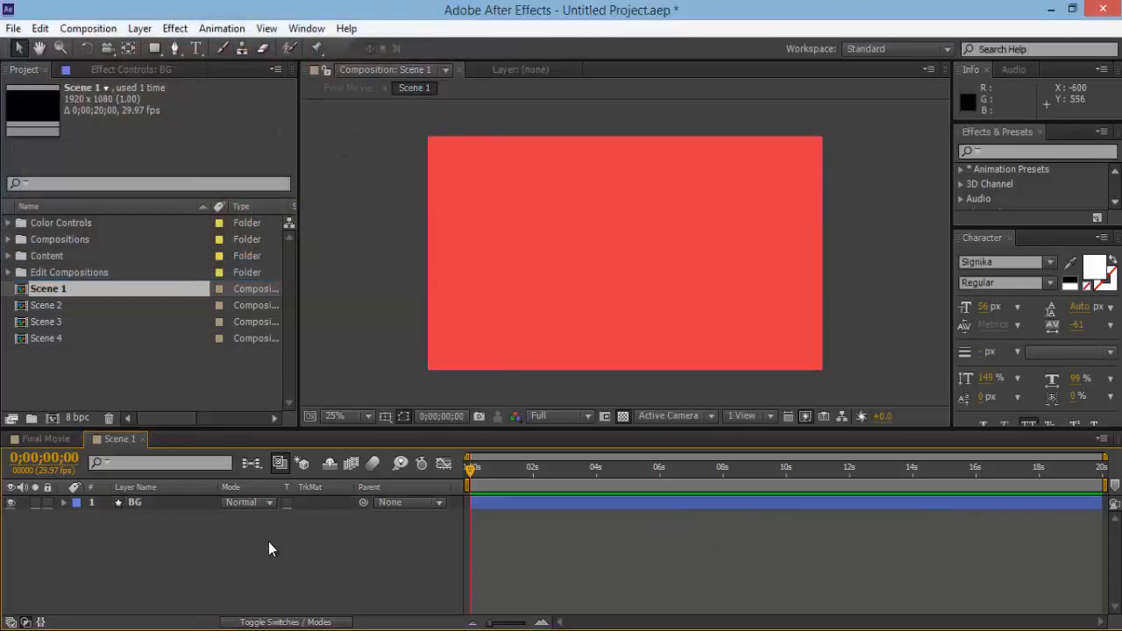
- Duplicate the BG layer and rename the copy to Vignette
left_click(126, 513)
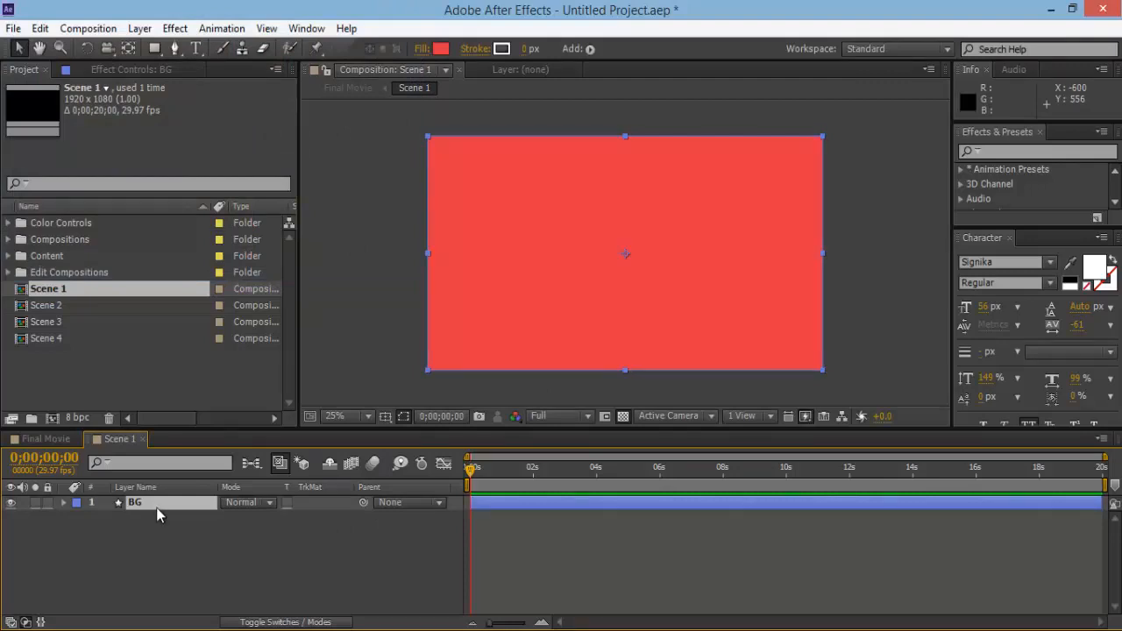
key("ctrl+d")
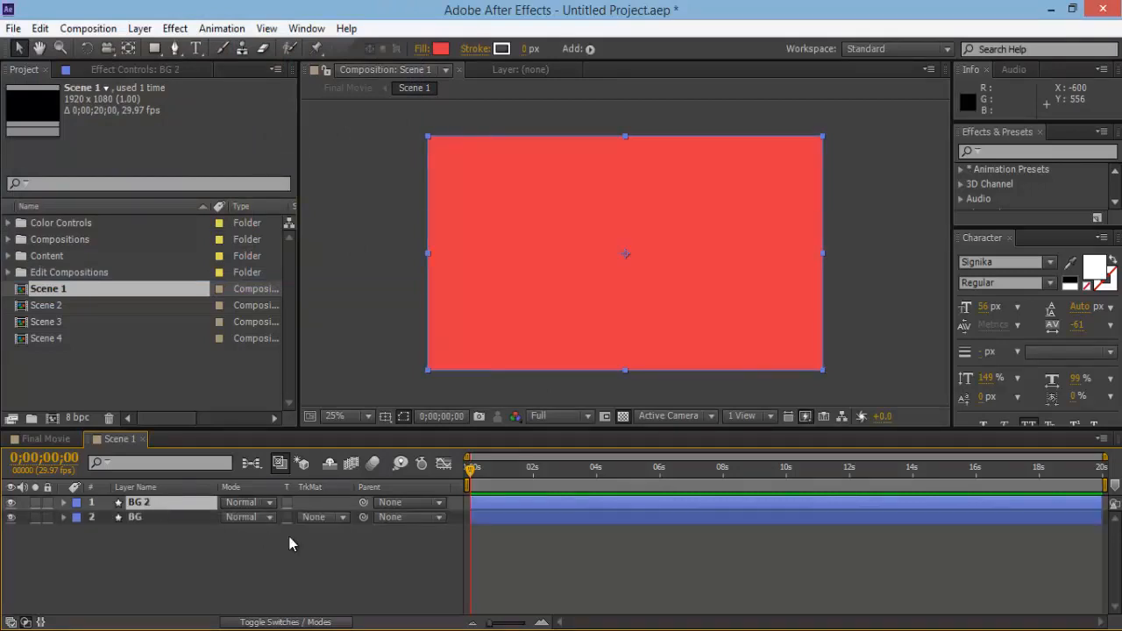
left_click(588, 554)
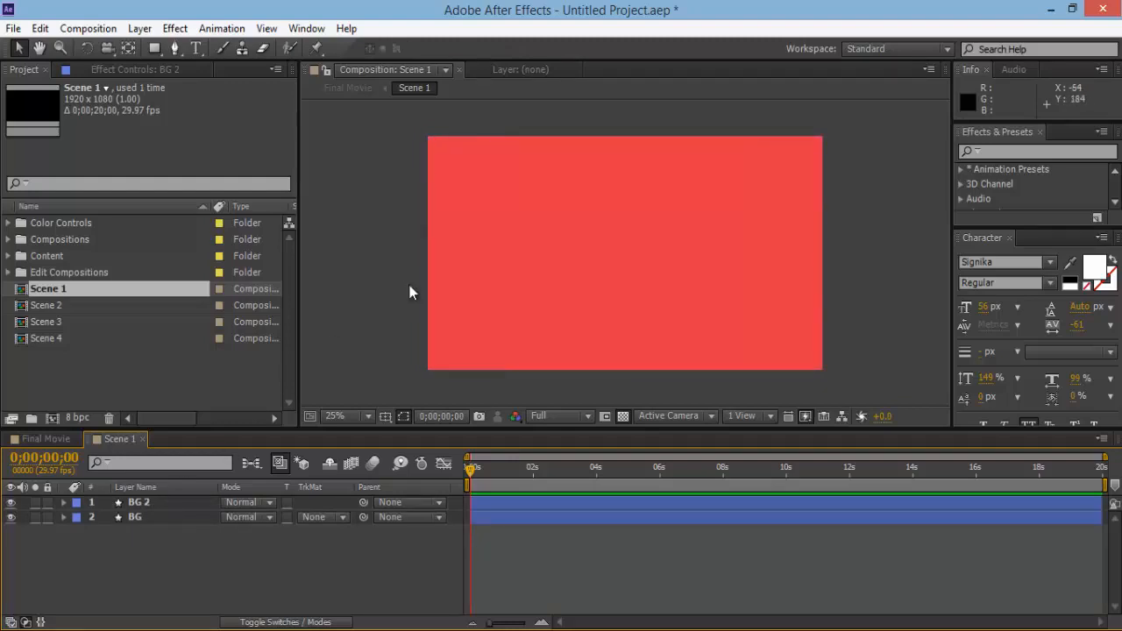
left_click(163, 504)
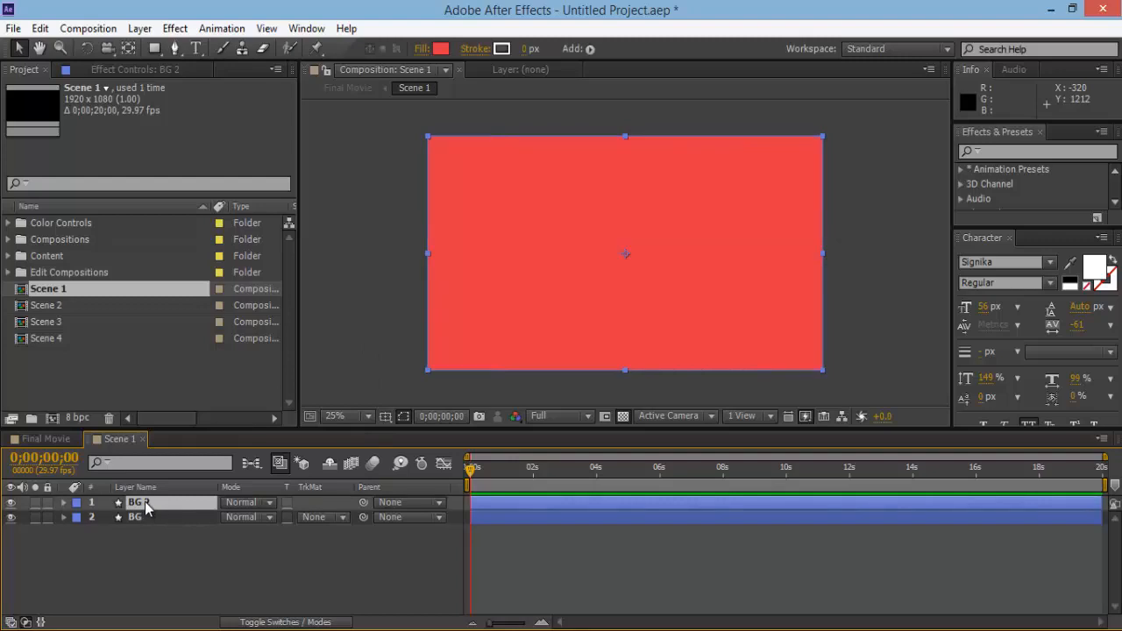
key("Return")
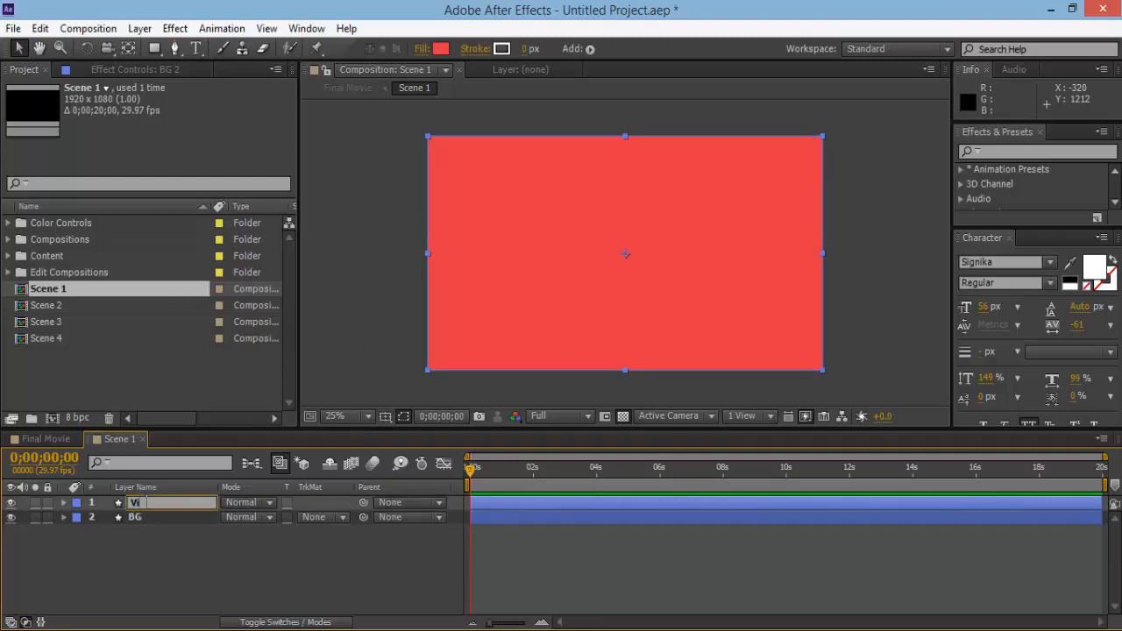
key("Return")
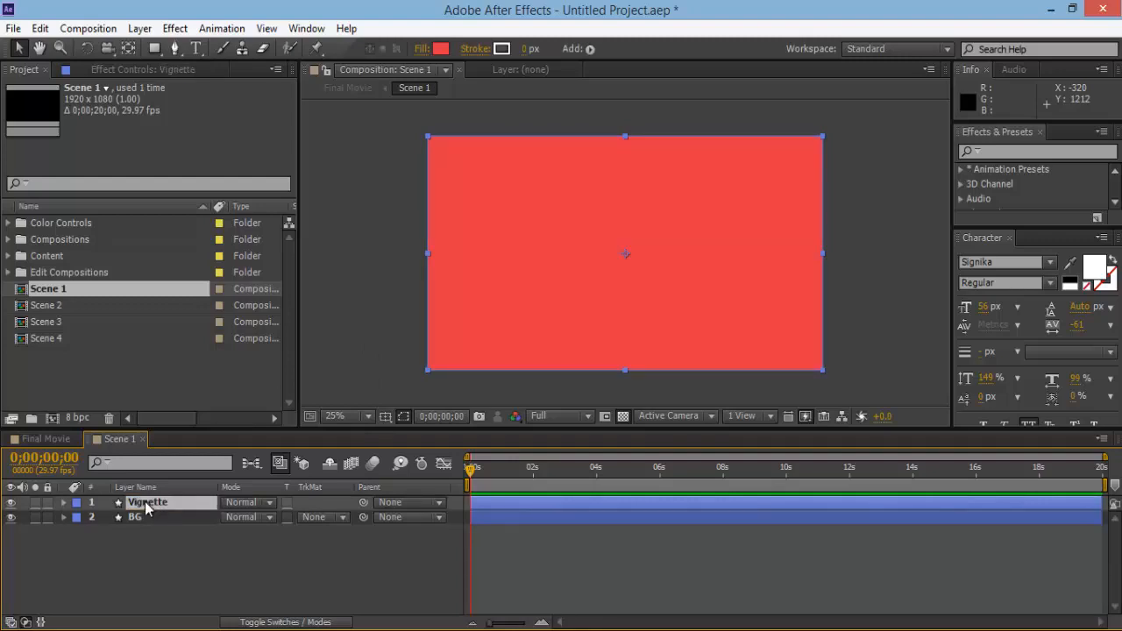
- Add an elliptical mask spanning the full frame to the Vignette layer using the Ellipse tool in mask mode
left_click(262, 538)
left_click(181, 504)
left_click(155, 50)
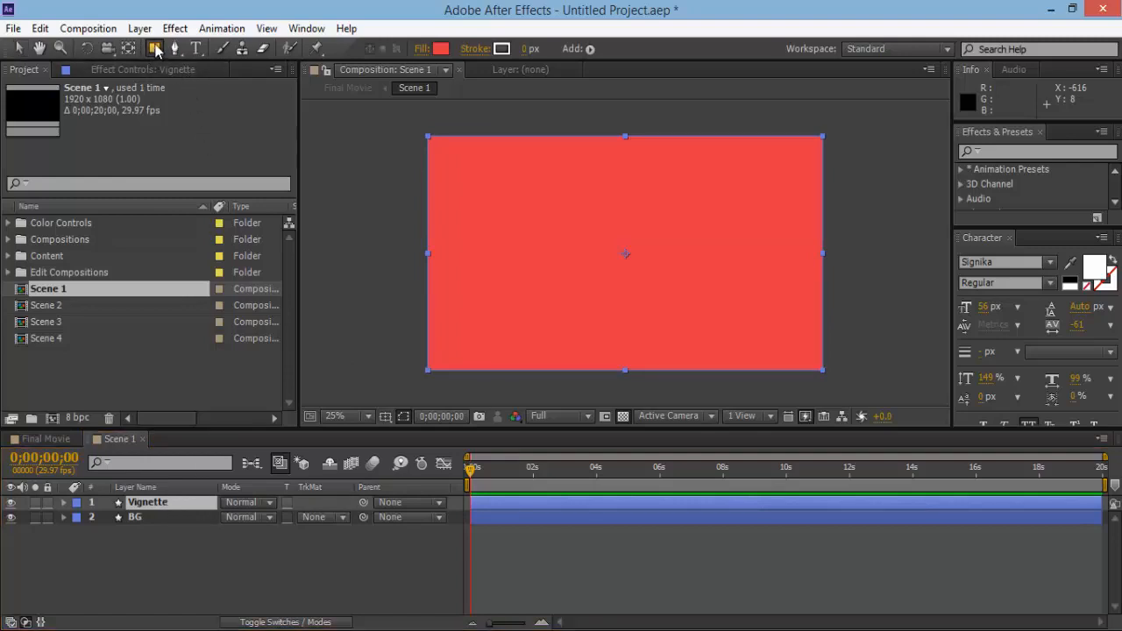
left_click_drag(155, 49, 204, 89)
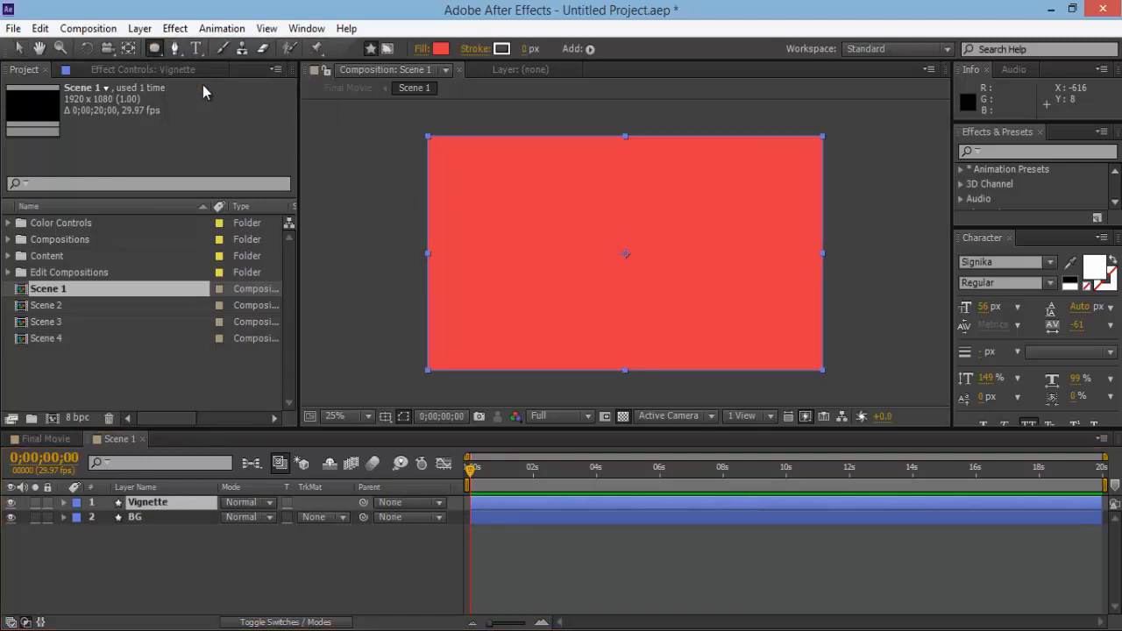
left_click(387, 49)
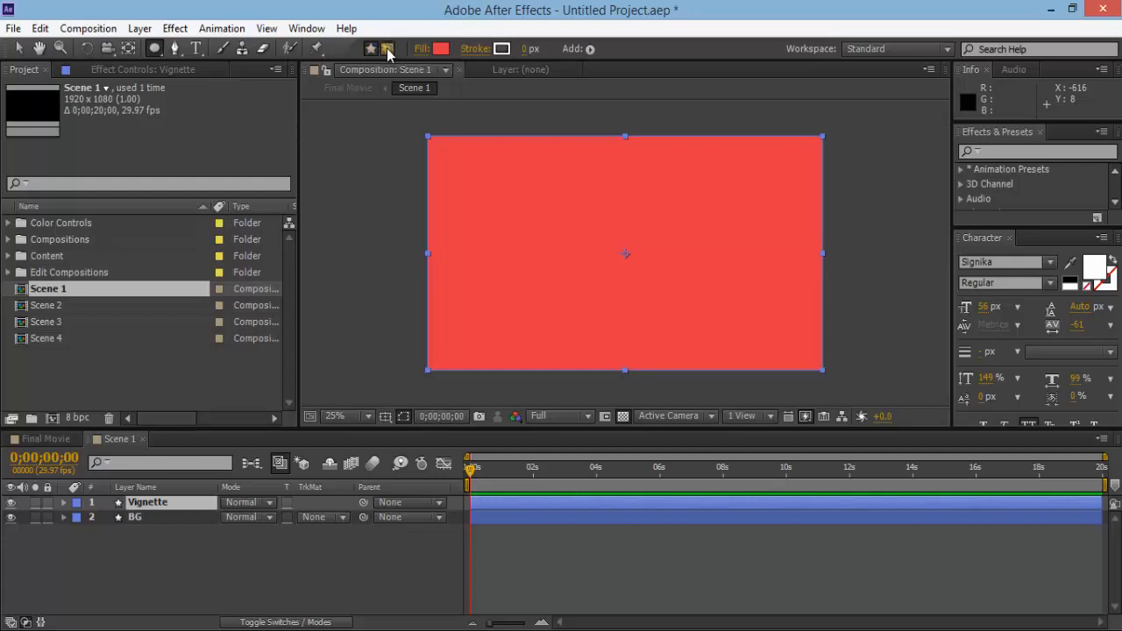
double_click(155, 49)
key("v")
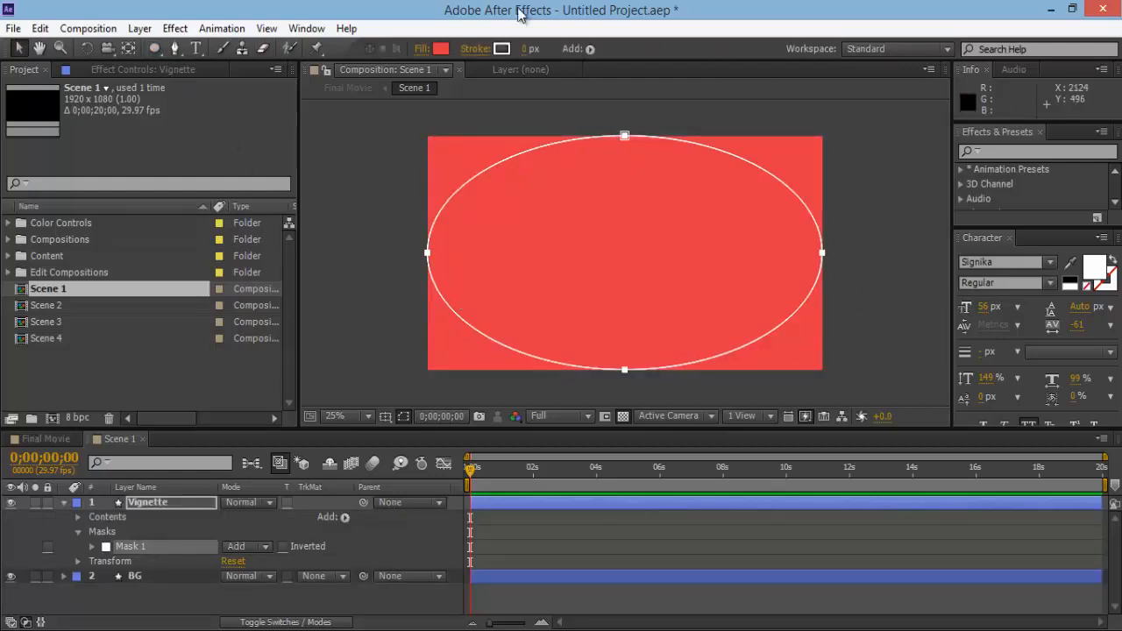
- Set the Vignette layer's fill to black and invert its elliptical mask
left_click(443, 53)
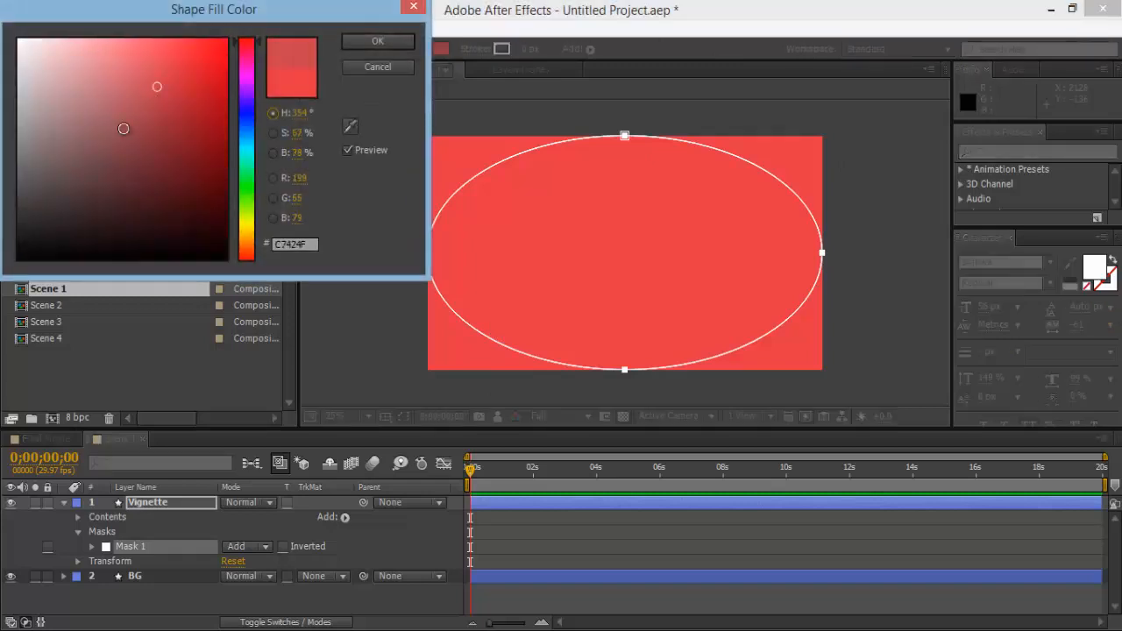
left_click_drag(123, 128, 1, 314)
left_click(403, 49)
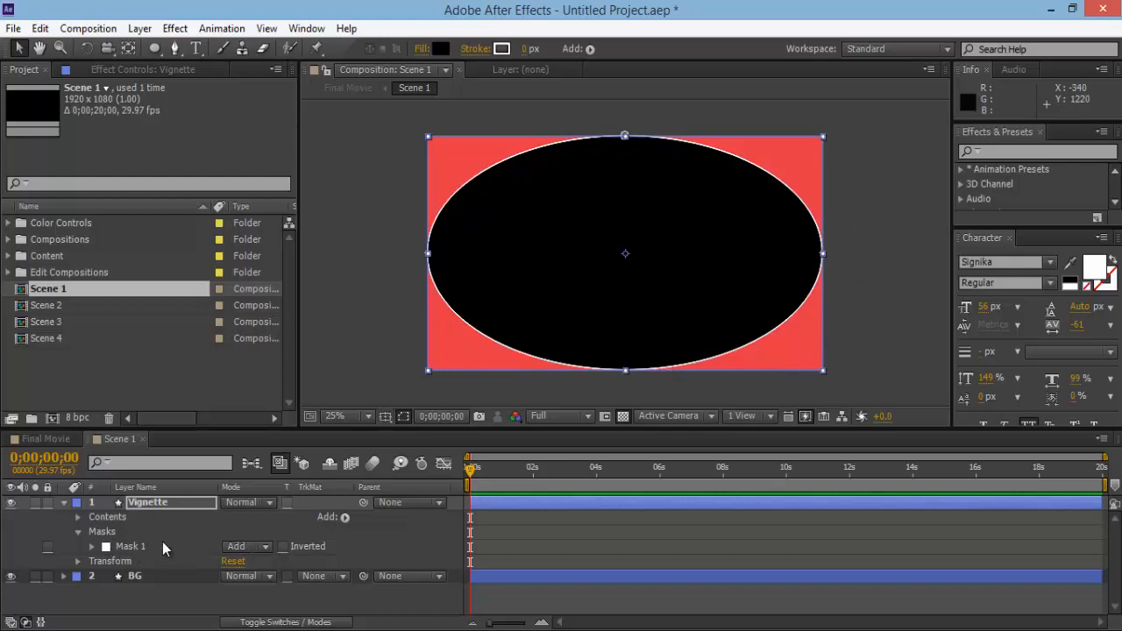
left_click(138, 546)
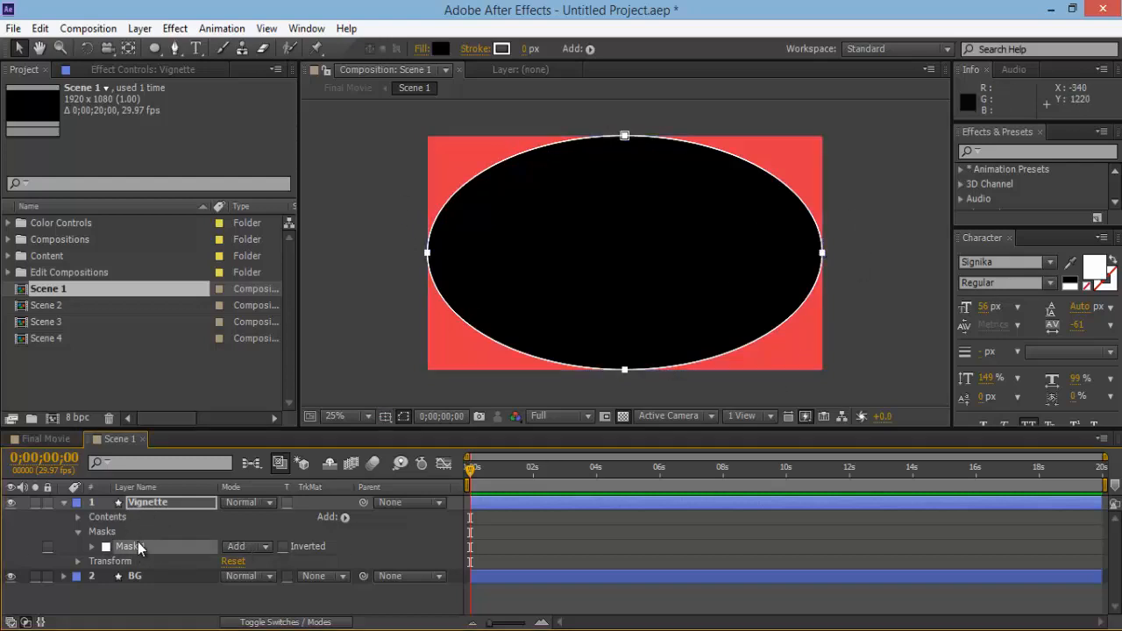
left_click(282, 546)
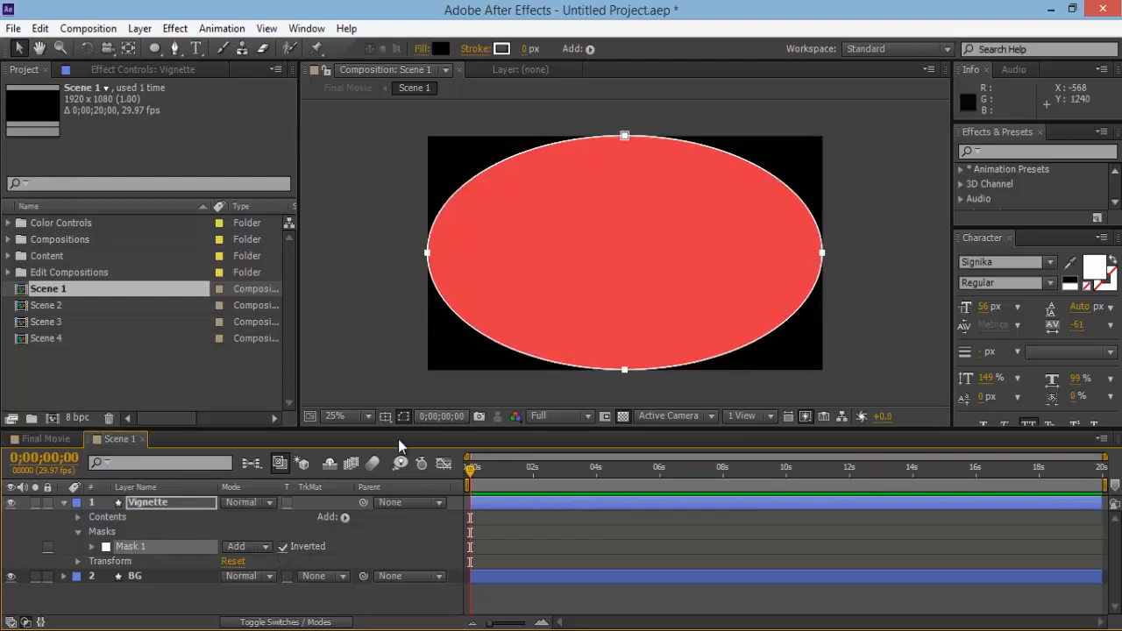
- Soften the Vignette layer's Mask 1 with a feather of 559 pixels and an expansion of 327 pixels
left_click(92, 547)
scroll(593, 544, "down", 2)
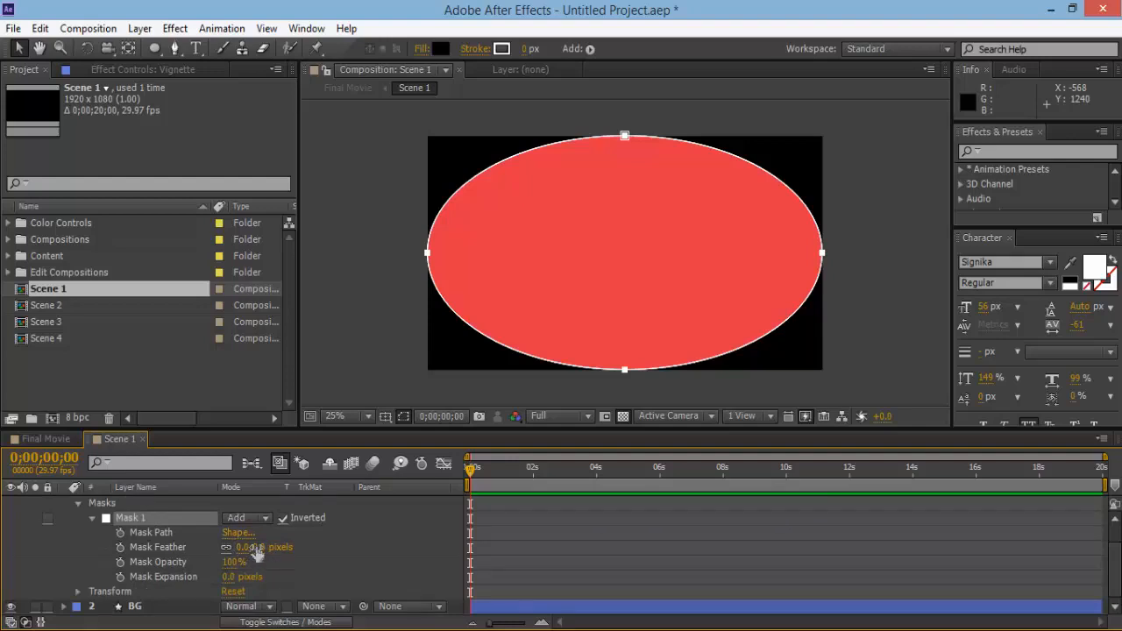
left_click_drag(250, 547, 403, 546)
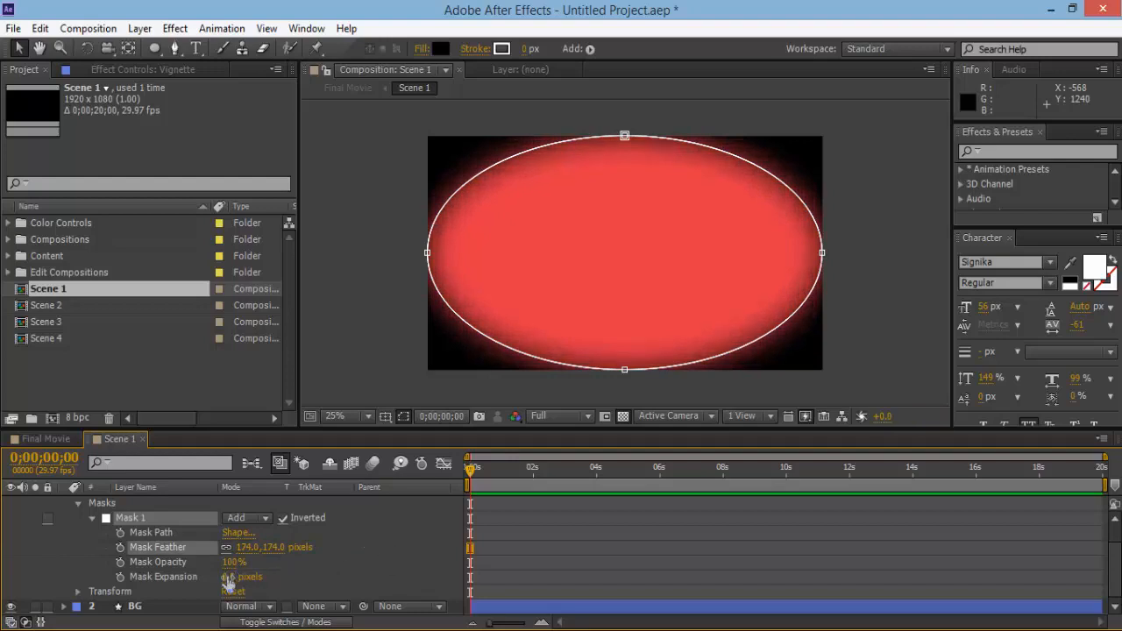
left_click_drag(232, 576, 350, 578)
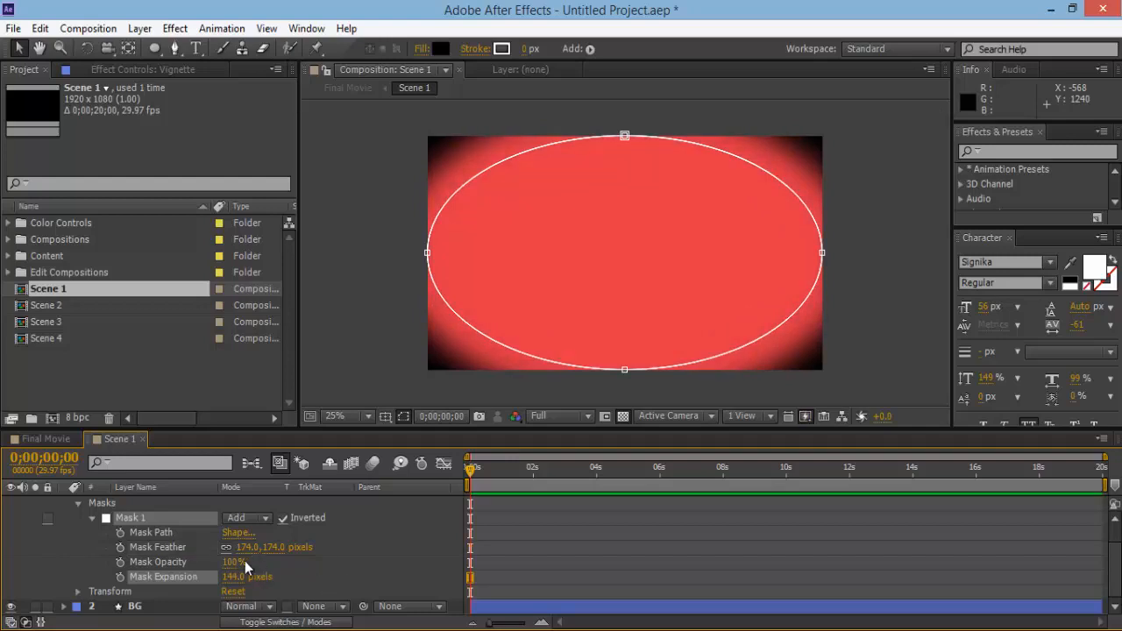
left_click_drag(275, 554, 354, 554)
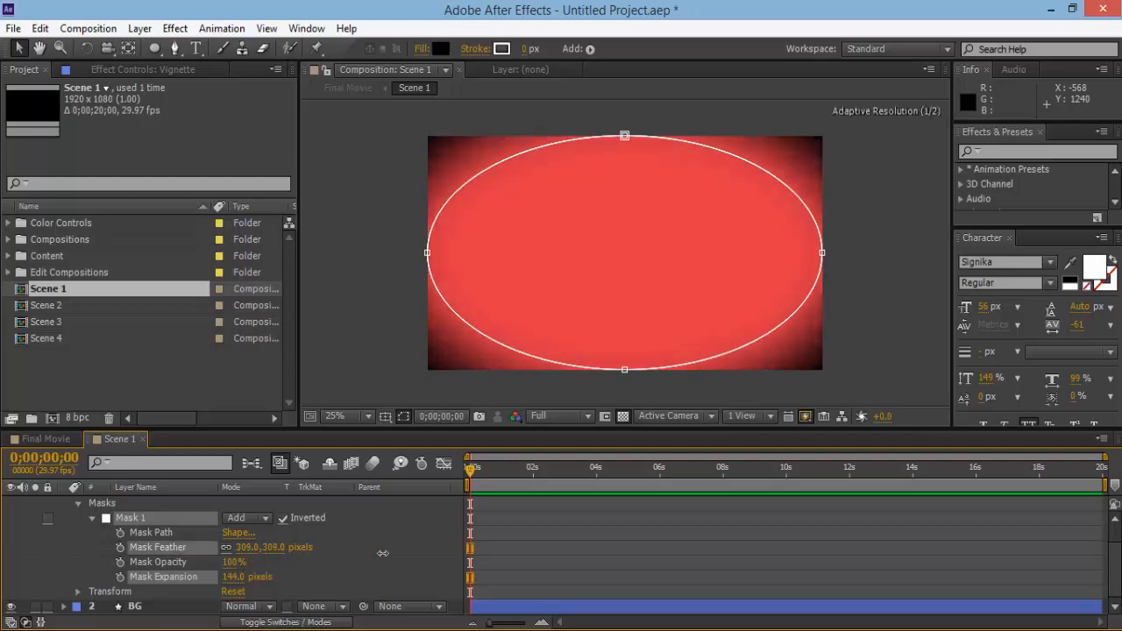
left_click_drag(235, 577, 321, 571)
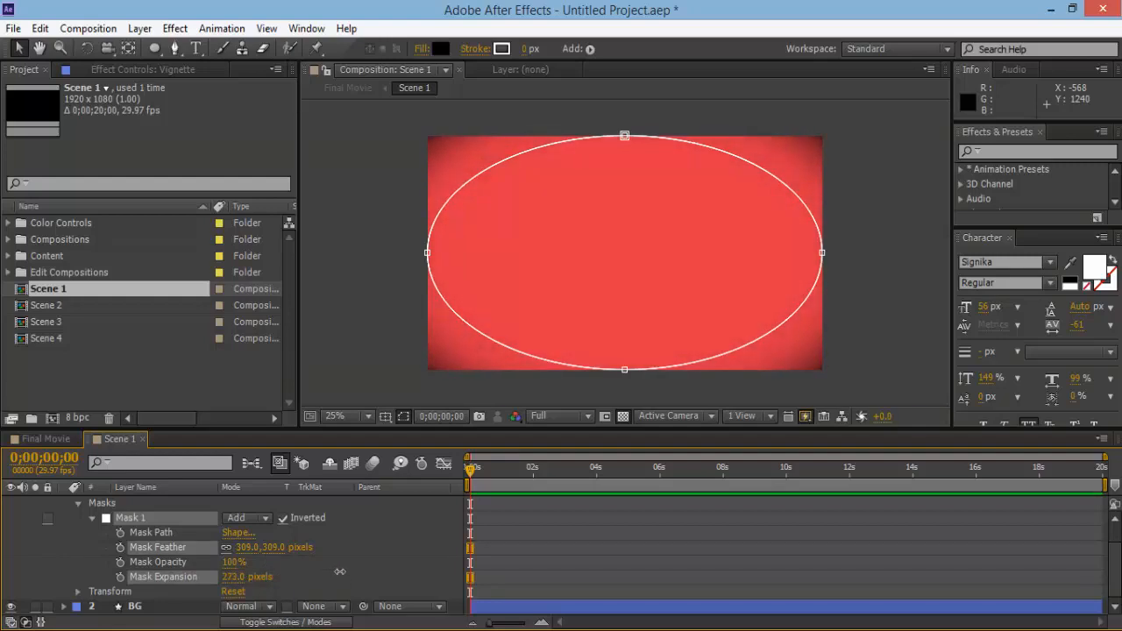
left_click_drag(262, 551, 377, 548)
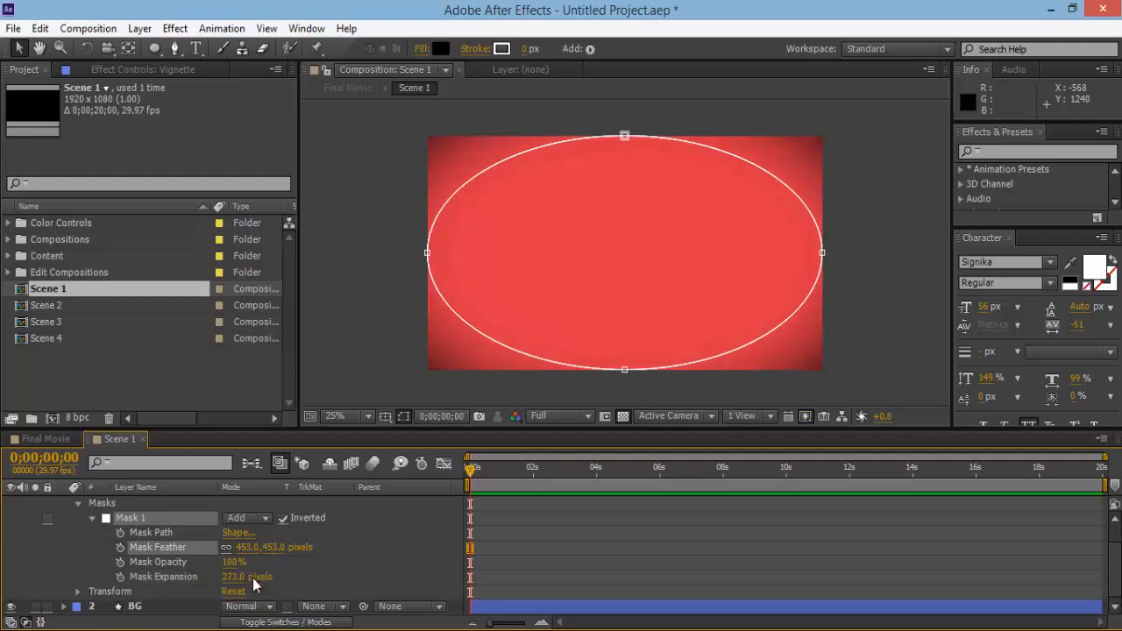
left_click_drag(248, 577, 263, 577)
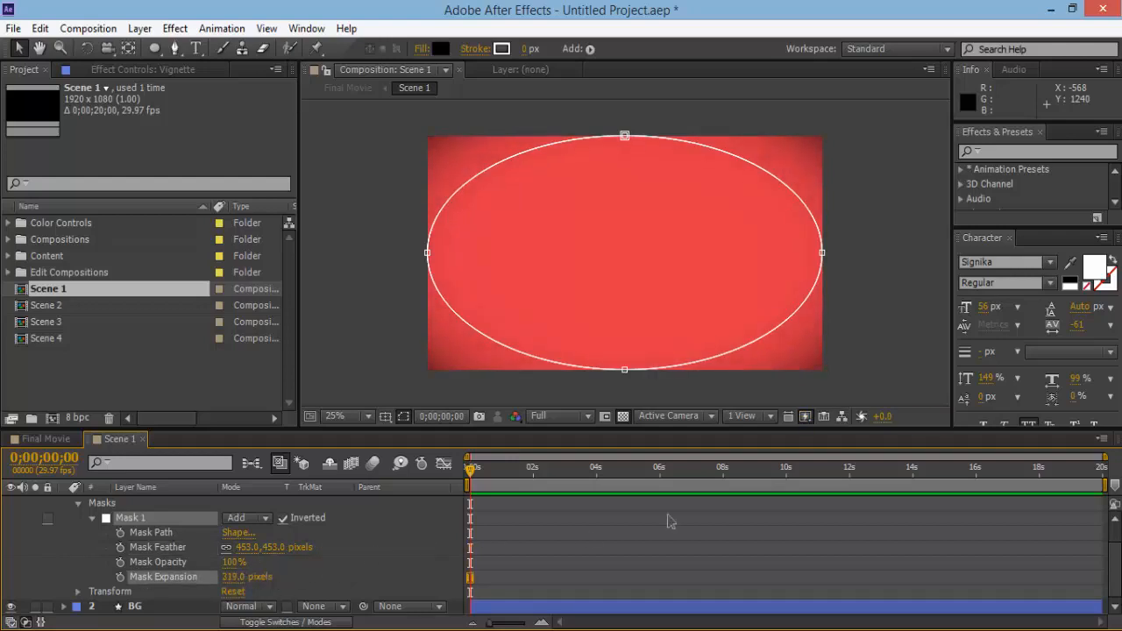
left_click(917, 578)
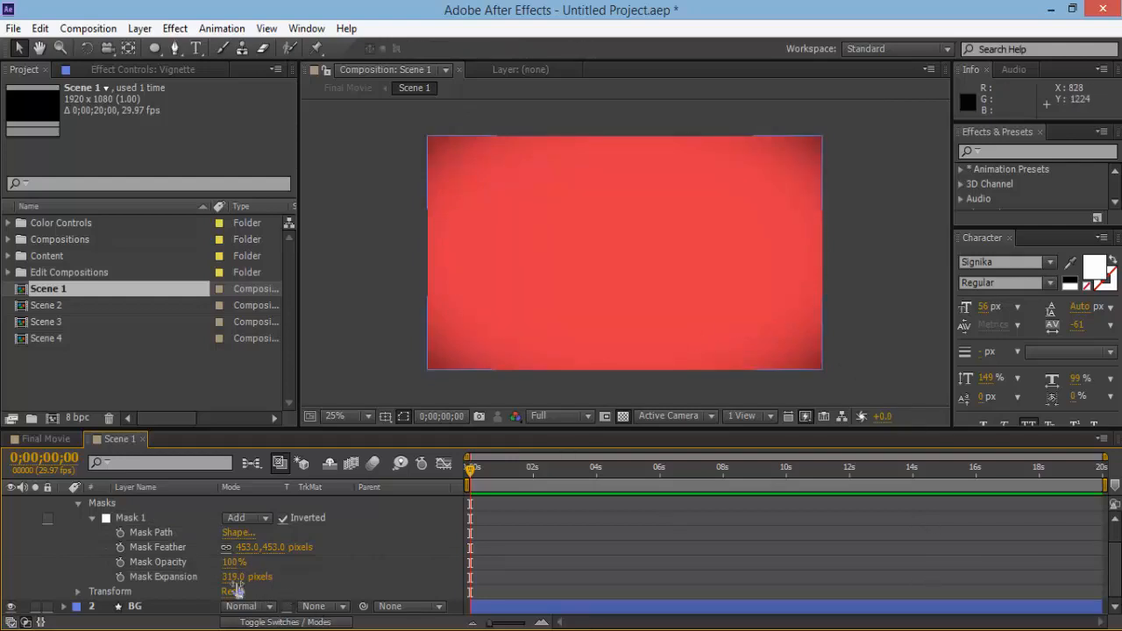
left_click_drag(235, 577, 367, 553)
left_click(596, 551)
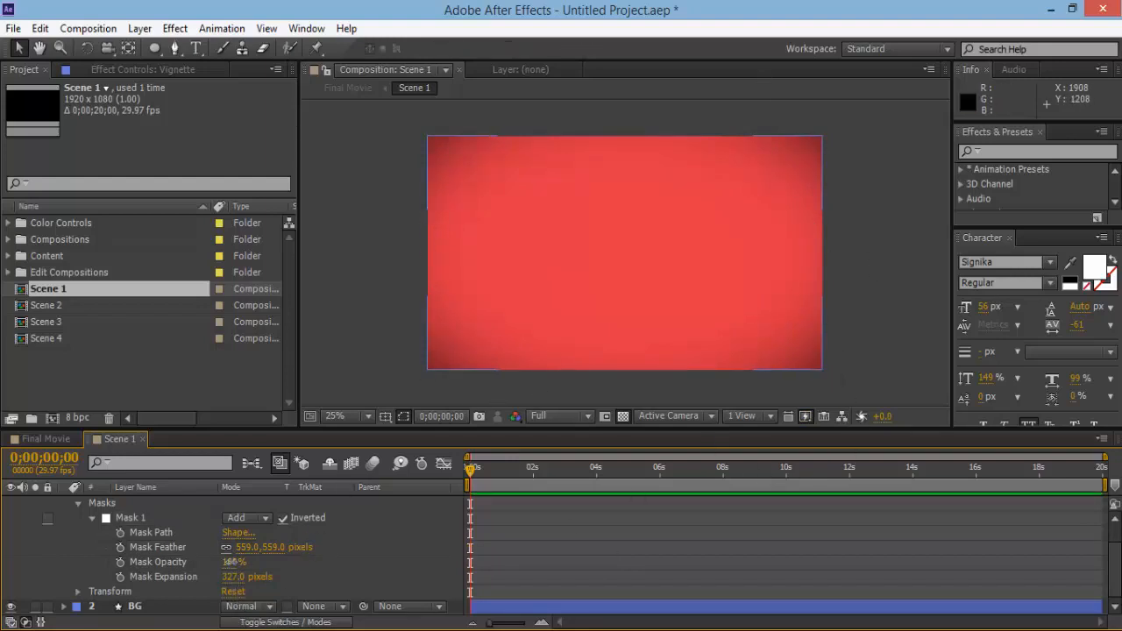
- Lower the opacity of the Vignette layer's mask to 83%
left_click_drag(231, 561, 219, 562)
left_click(643, 562)
left_click_drag(232, 562, 214, 562)
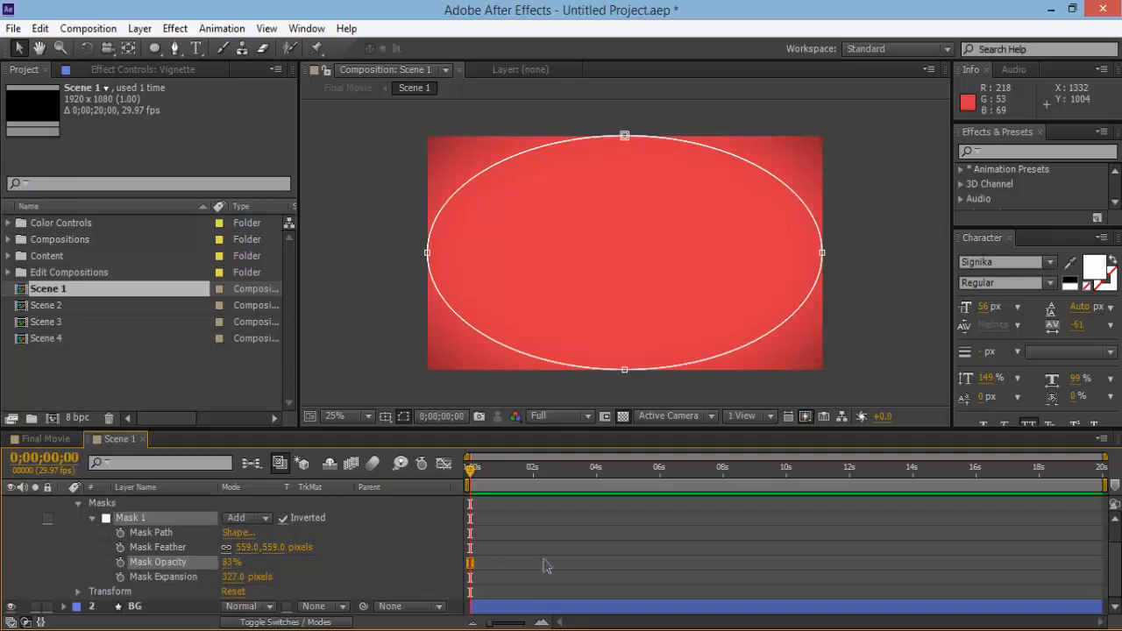
- Change the BG layer's shape fill to a slightly more muted red, D63C4A
left_click(671, 540)
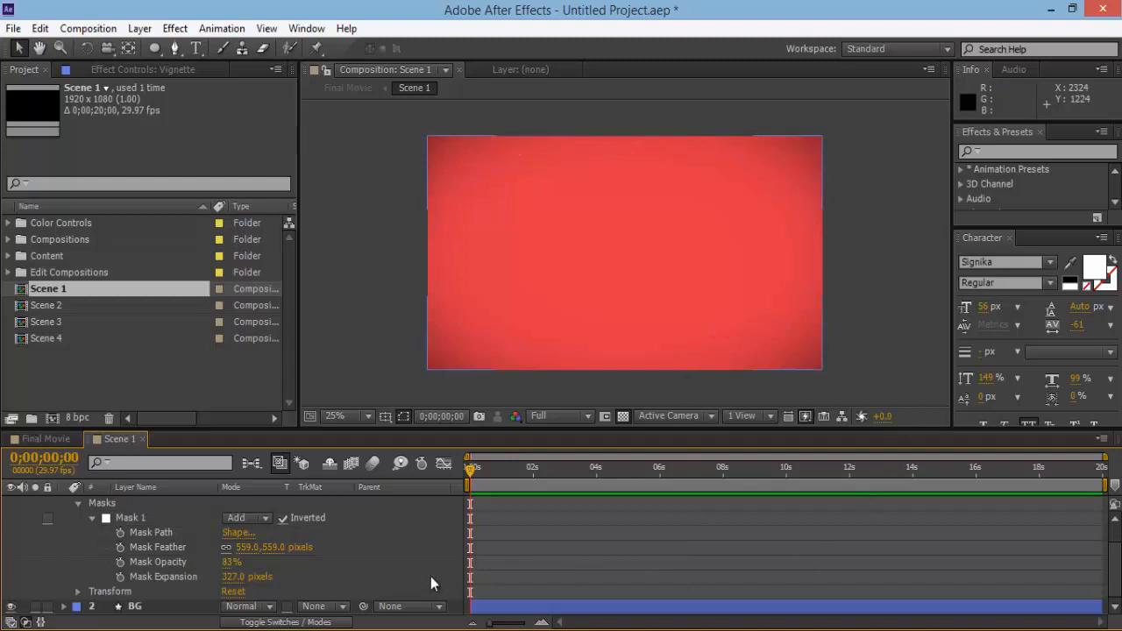
left_click(134, 606)
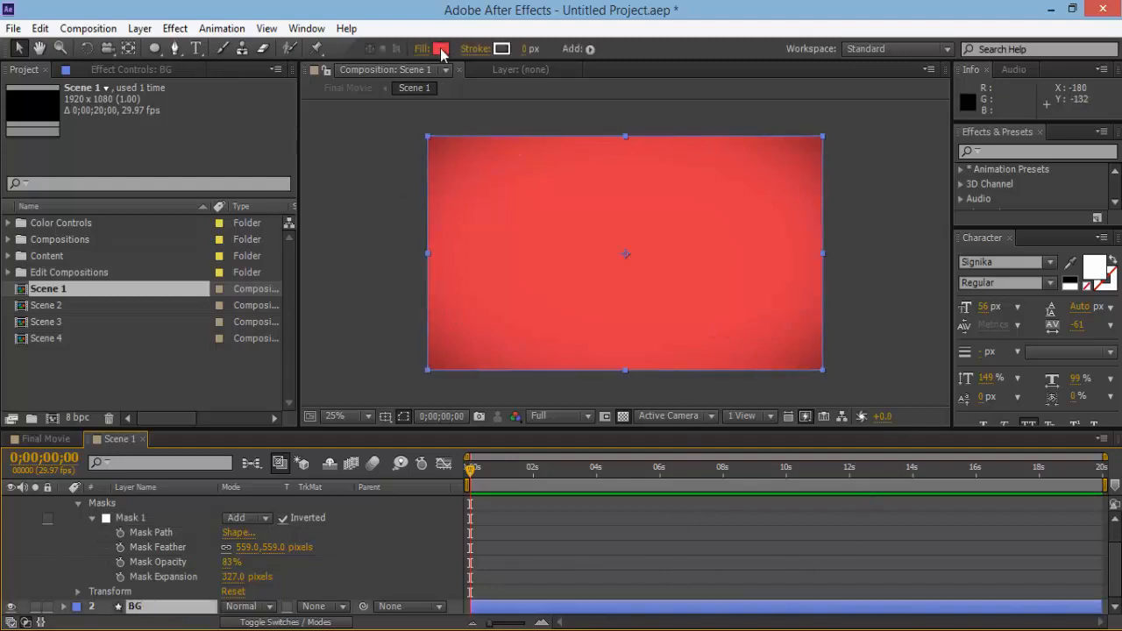
left_click(441, 48)
left_click_drag(173, 65, 169, 73)
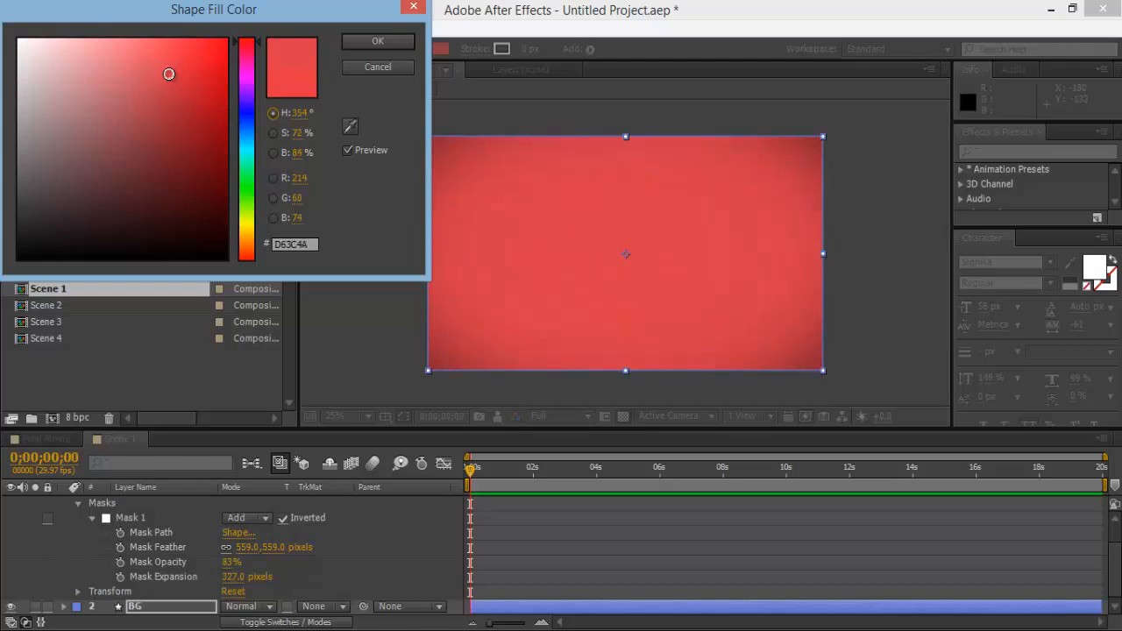
left_click(360, 43)
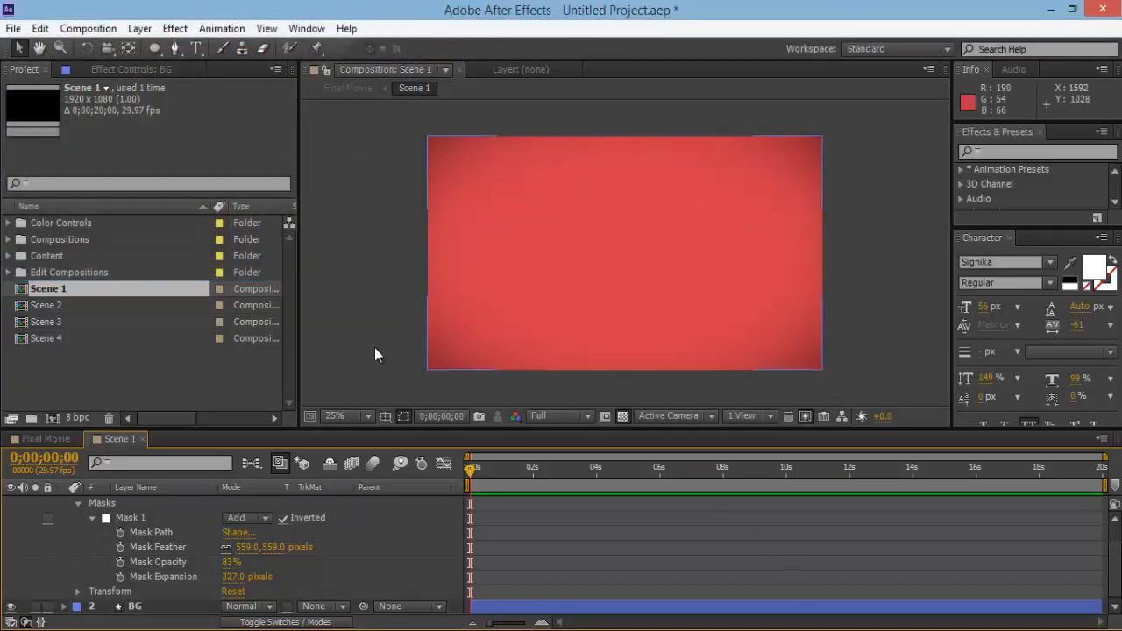
- Switch to the Final Movie composition, deselect its layers, and preview Scene 1 at 0;00;02;13
left_click(50, 440)
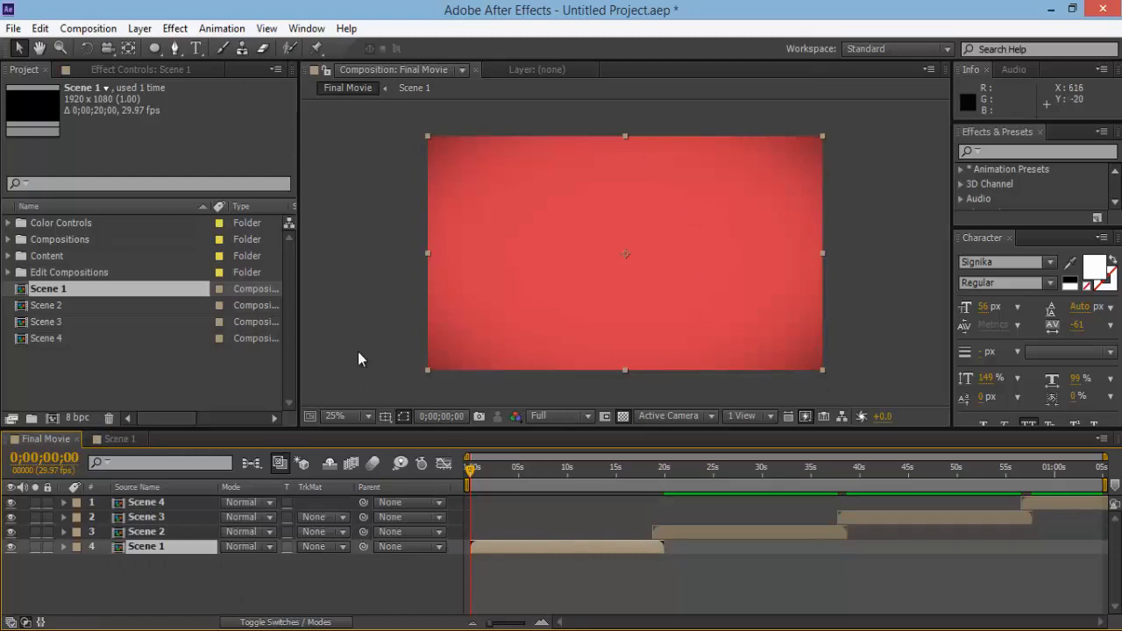
left_click(739, 575)
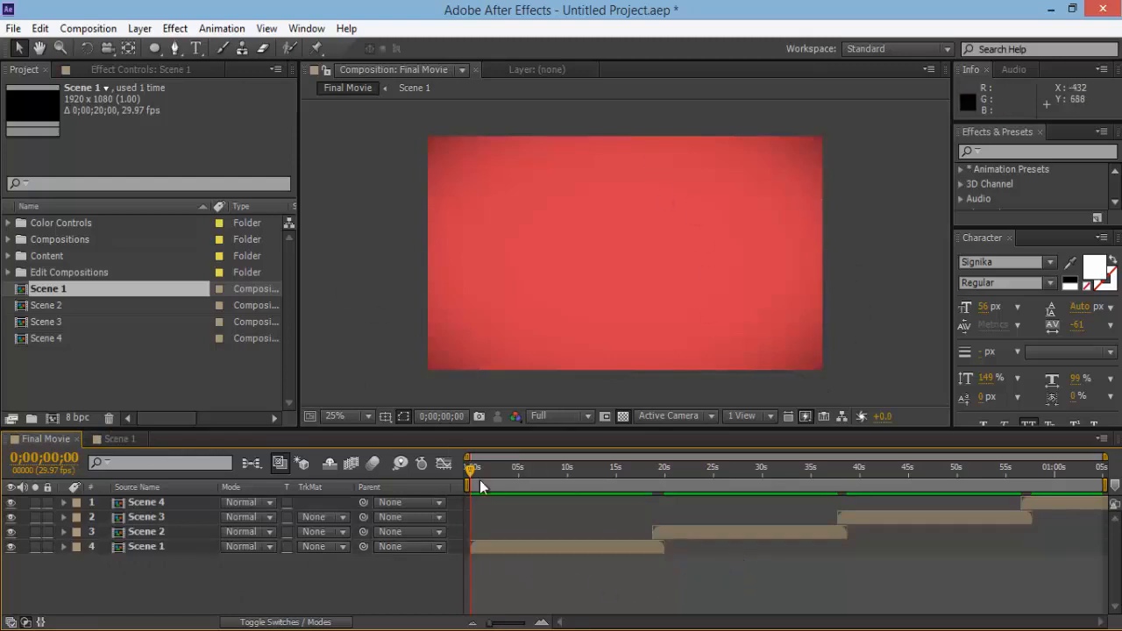
left_click_drag(478, 473, 495, 473)
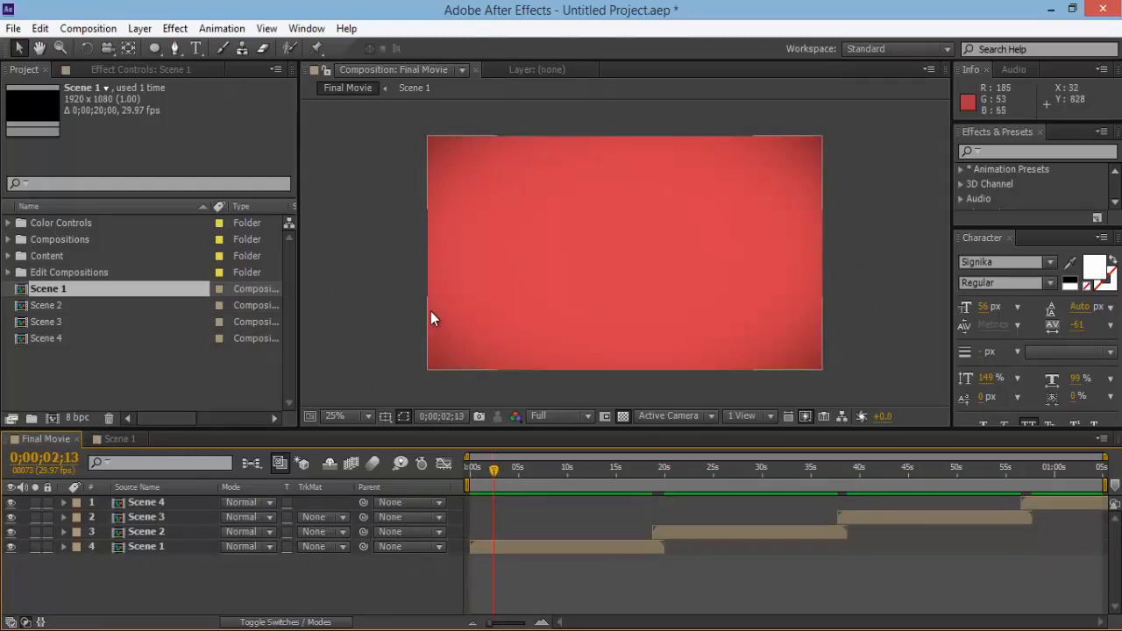